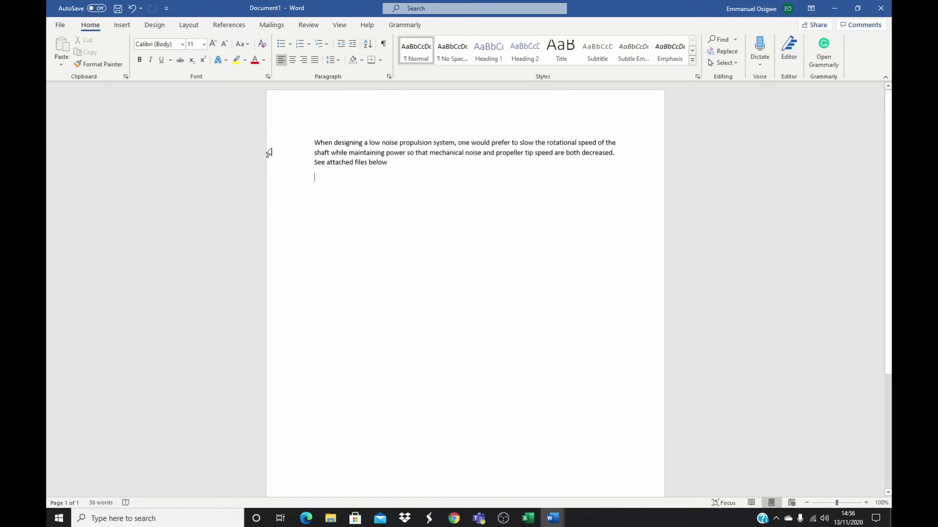
- Open the Object dialog from the Insert tab's Text group
{"action": "left_click", "coordinate": [120, 27]}
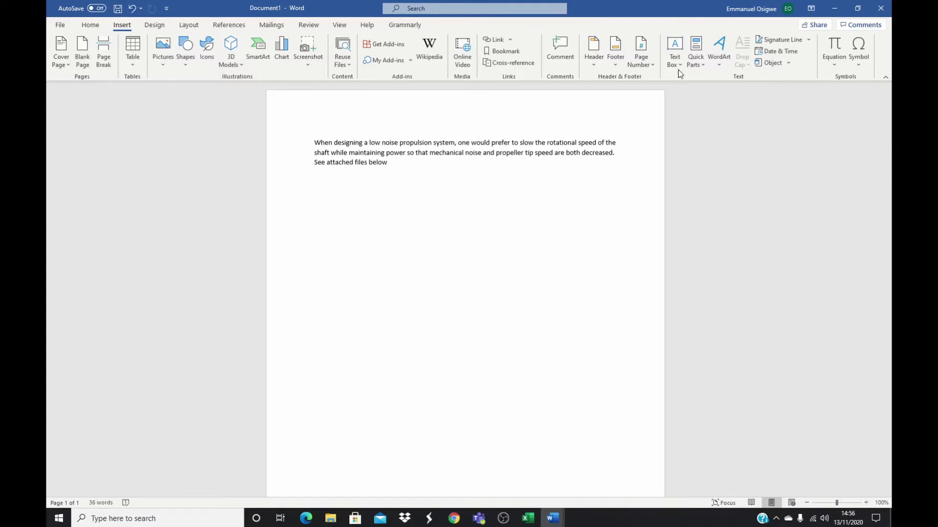
{"action": "left_click", "coordinate": [772, 63]}
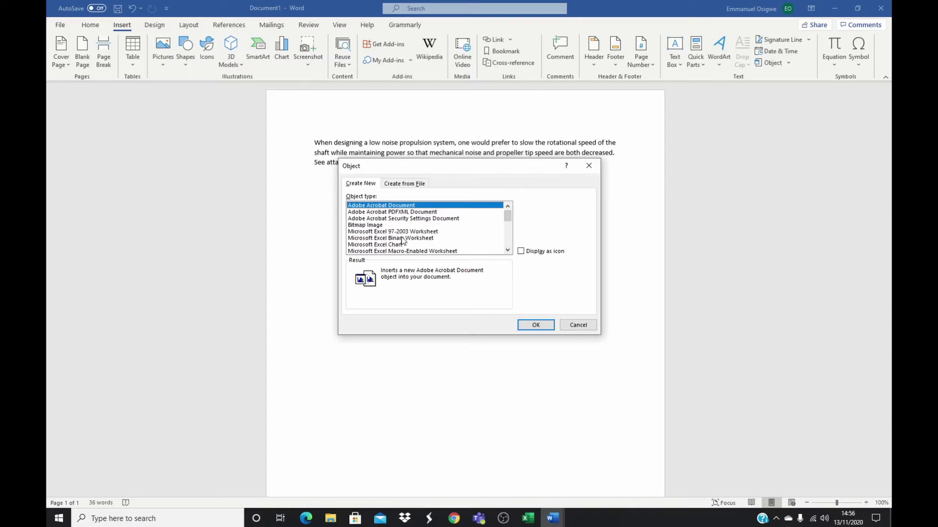
- Under Create from File, browse to Desktop > Example and select Track_NERSNERS-19-1139_AU.pdf
{"action": "left_click", "coordinate": [405, 185]}
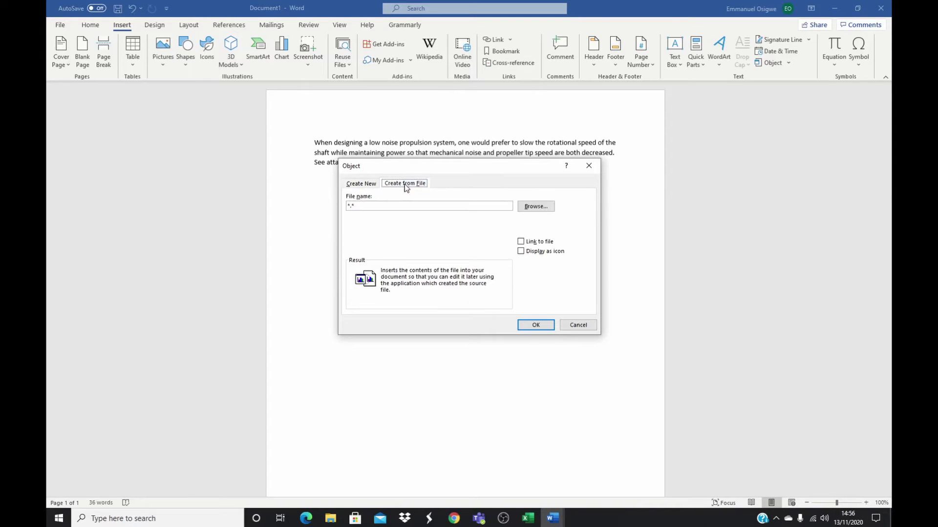
{"action": "left_click", "coordinate": [535, 207]}
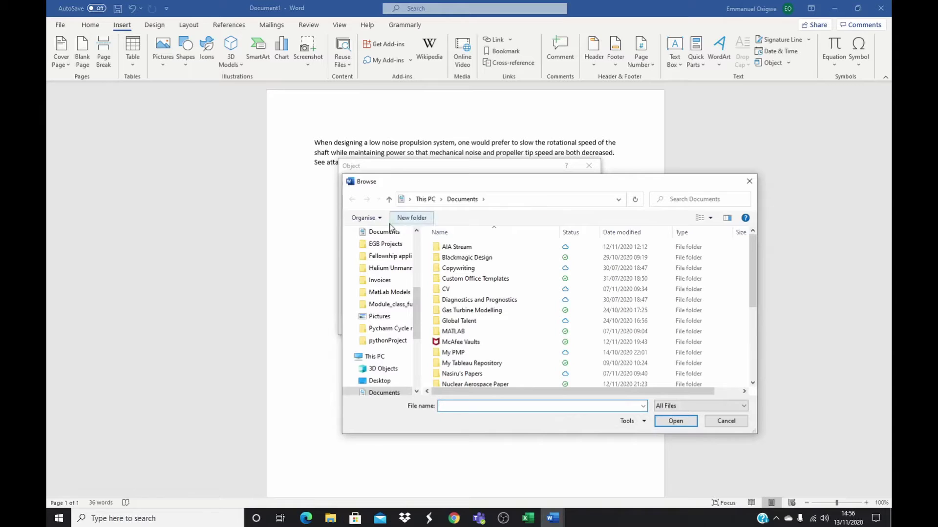
{"action": "left_click", "coordinate": [417, 244]}
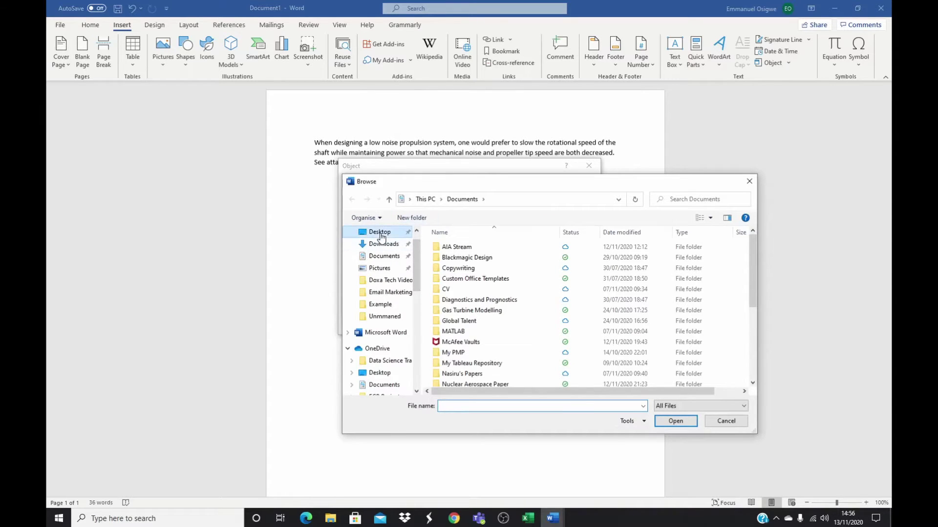
{"action": "left_click", "coordinate": [381, 236]}
{"action": "left_click", "coordinate": [458, 281]}
{"action": "double_click", "coordinate": [457, 282]}
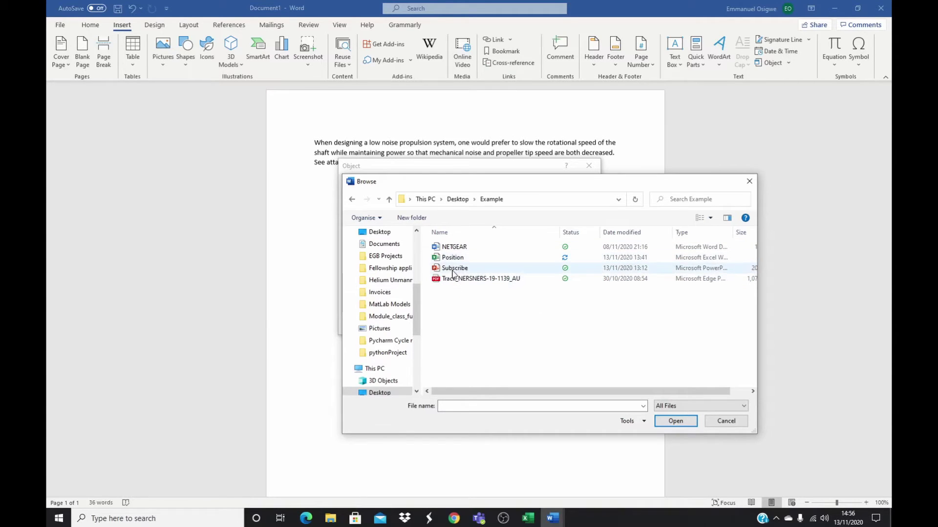
{"action": "left_click", "coordinate": [457, 280]}
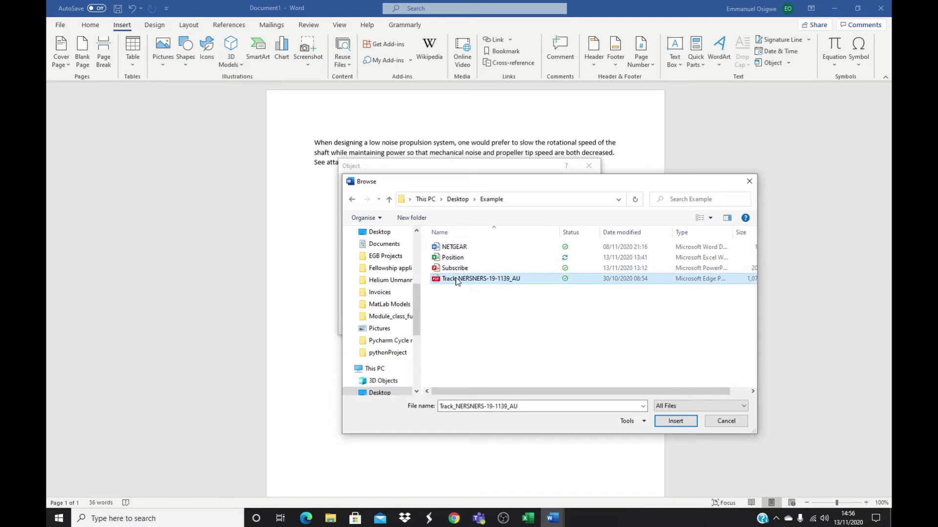
- Confirm Track_NERSNERS-19-1139_AU.pdf as the file and tick Display as icon
{"action": "left_click", "coordinate": [675, 421]}
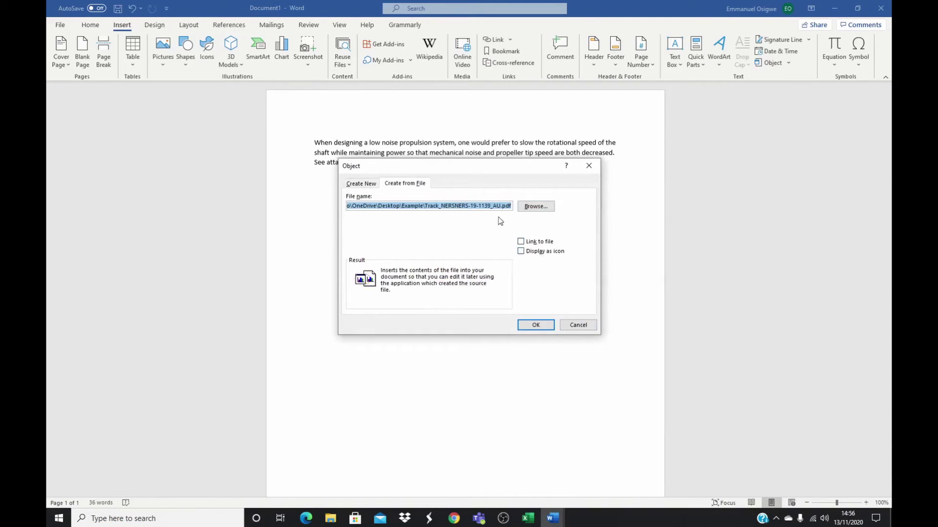
{"action": "left_click", "coordinate": [521, 251]}
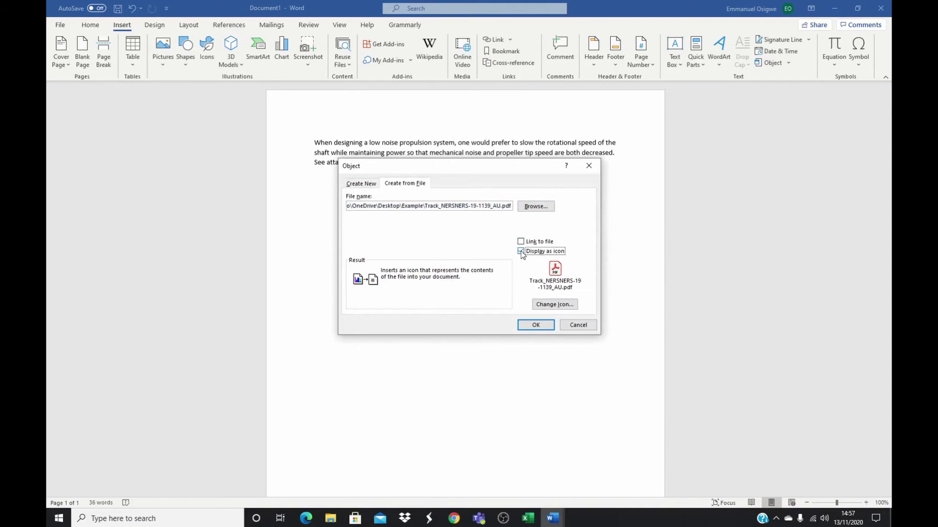
- Replace the icon caption's default file name with 'Mydoc'
{"action": "left_click", "coordinate": [553, 305]}
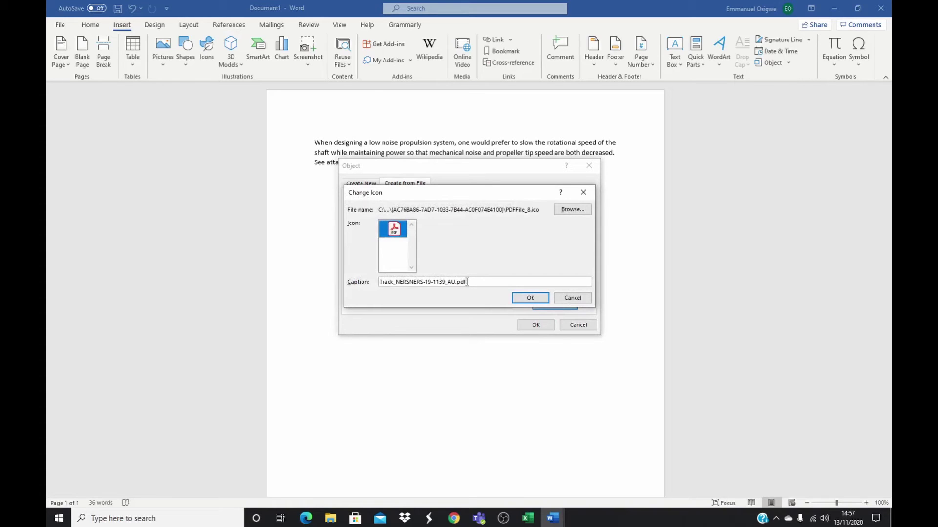
{"action": "key", "text": "BackSpace"}
{"action": "key", "text": "BackSpace"}
{"action": "key", "text": "BackSpace"}
{"action": "key", "text": "BackSpace"}
{"action": "key", "text": "BackSpace"}
{"action": "key", "text": "BackSpace"}
{"action": "key", "text": "BackSpace"}
{"action": "key", "text": "BackSpace"}
{"action": "key", "text": "BackSpace"}
{"action": "key", "text": "BackSpace"}
{"action": "key", "text": "BackSpace"}
{"action": "key", "text": "BackSpace"}
{"action": "key", "text": "BackSpace"}
{"action": "key", "text": "BackSpace"}
{"action": "key", "text": "BackSpace"}
{"action": "key", "text": "BackSpace"}
{"action": "key", "text": "BackSpace"}
{"action": "key", "text": "BackSpace"}
{"action": "key", "text": "BackSpace"}
{"action": "key", "text": "BackSpace"}
{"action": "type", "text": "MY"}
{"action": "type", "text": "ydoc"}
{"action": "left_click", "coordinate": [529, 301]}
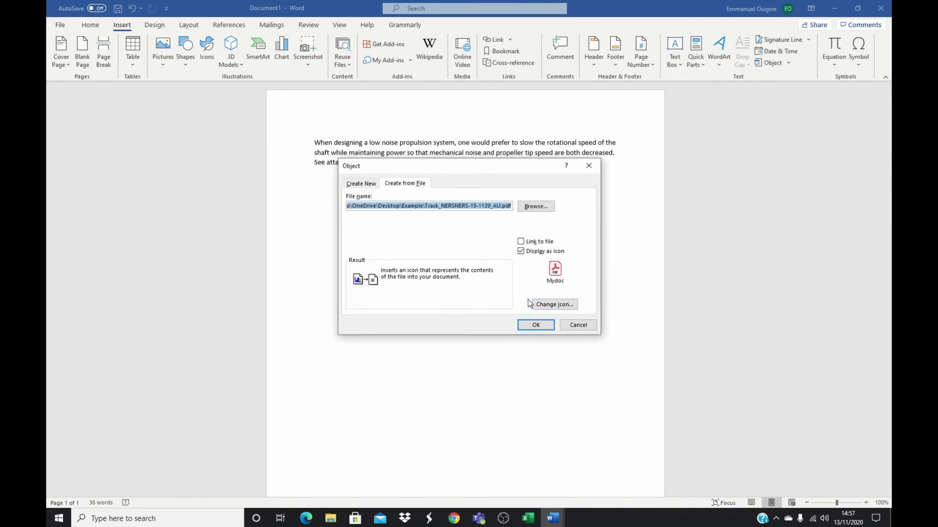
- Insert the Mydoc icon, then open it in Acrobat Reader maximized to check the PDF
{"action": "left_click", "coordinate": [539, 325]}
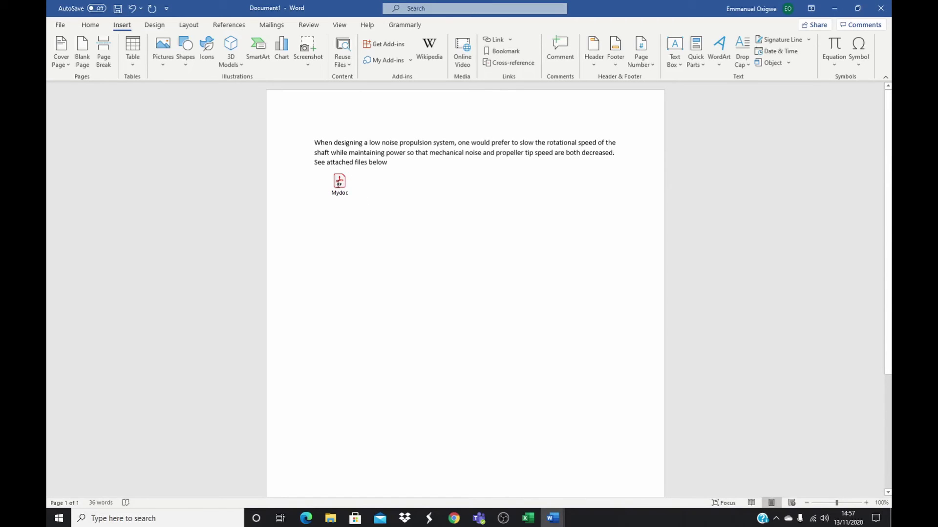
{"action": "double_click", "coordinate": [339, 183]}
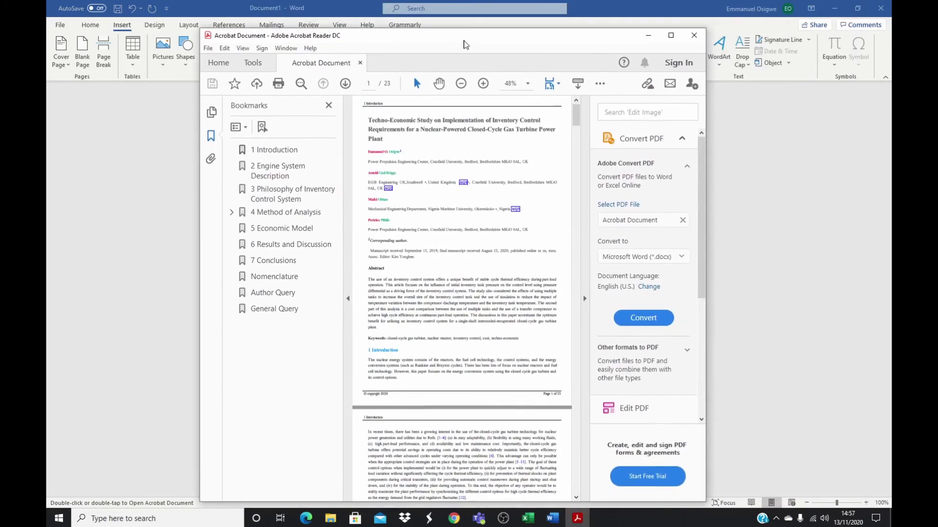
{"action": "left_click", "coordinate": [670, 35]}
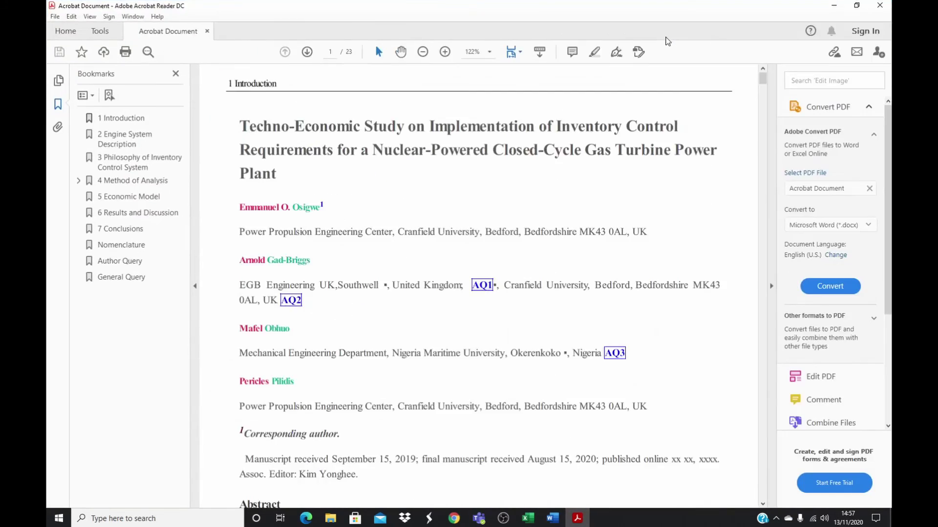
{"action": "left_click", "coordinate": [834, 6]}
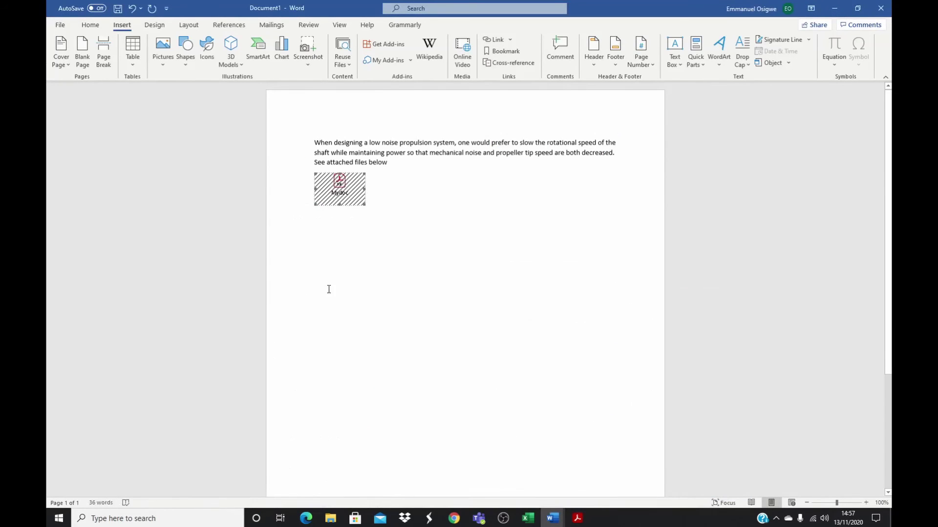